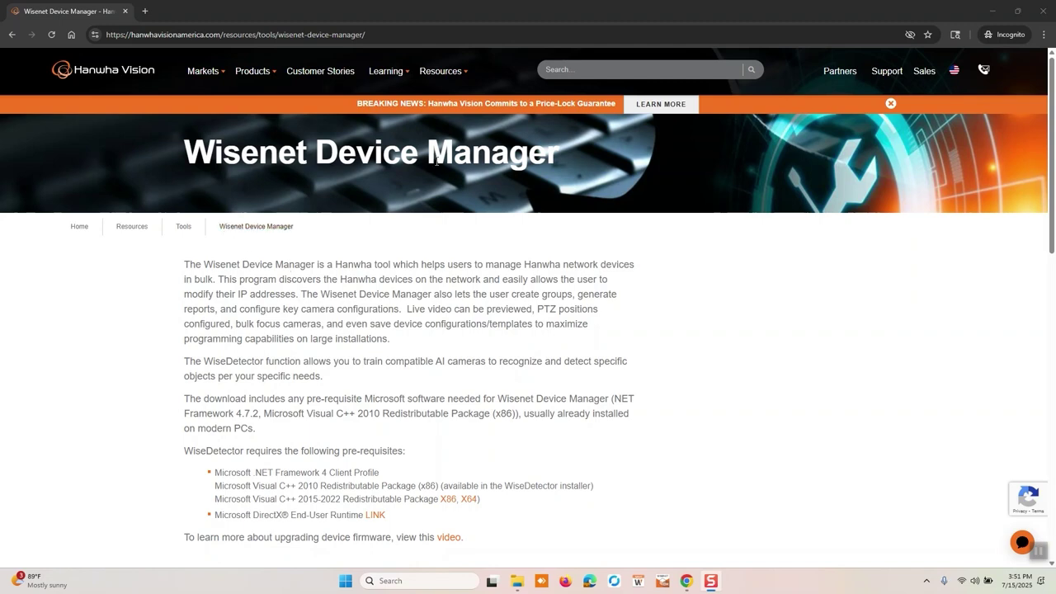
Search the web for 'hanwha device manager' and browse its download page.
{"action": "left_click", "coordinate": [144, 10]}
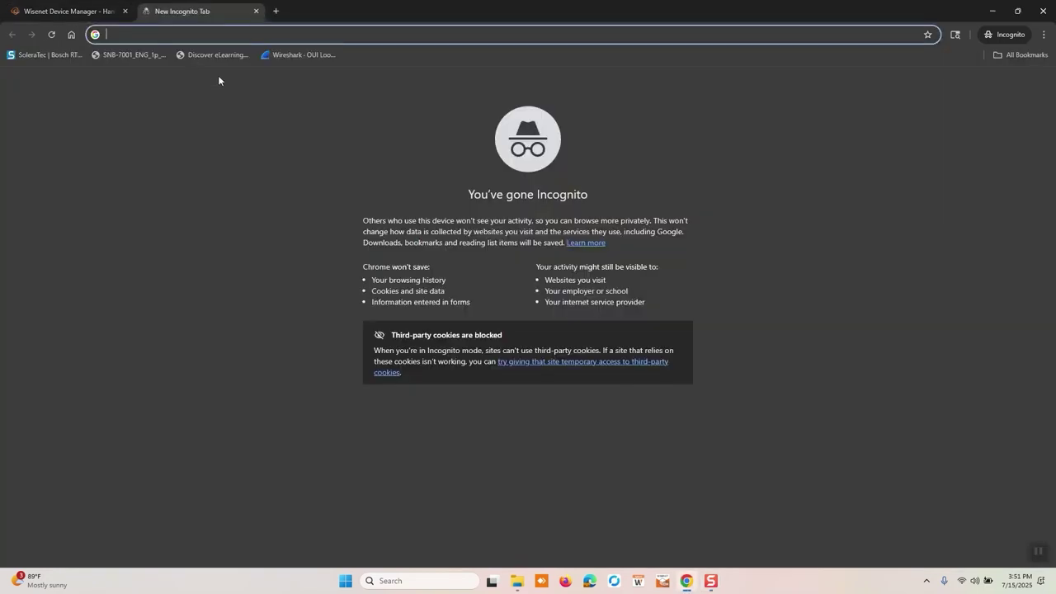
{"action": "type", "text": "hanwha "}
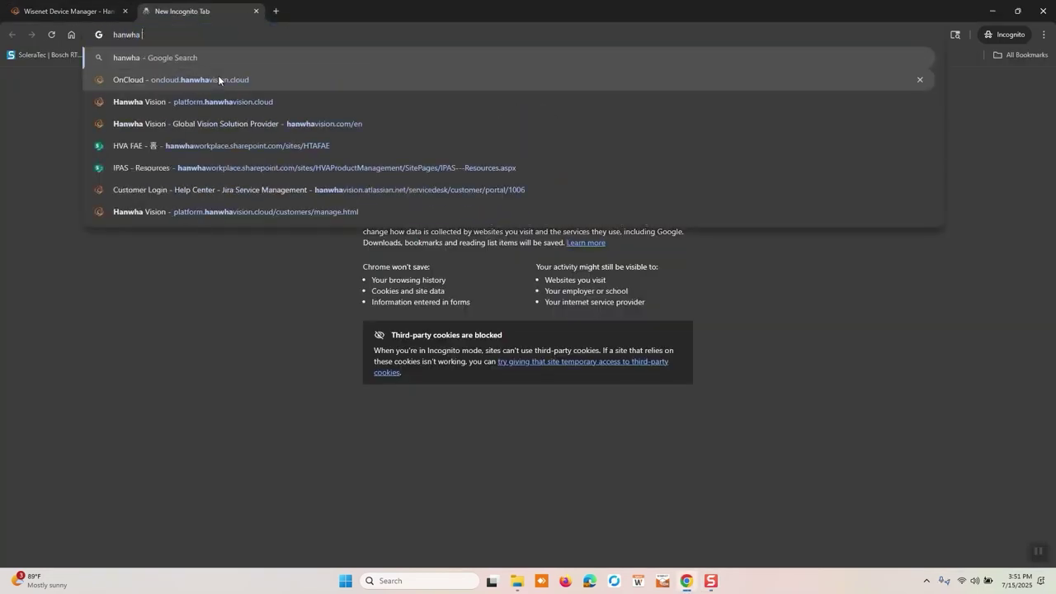
{"action": "type", "text": "device manager"}
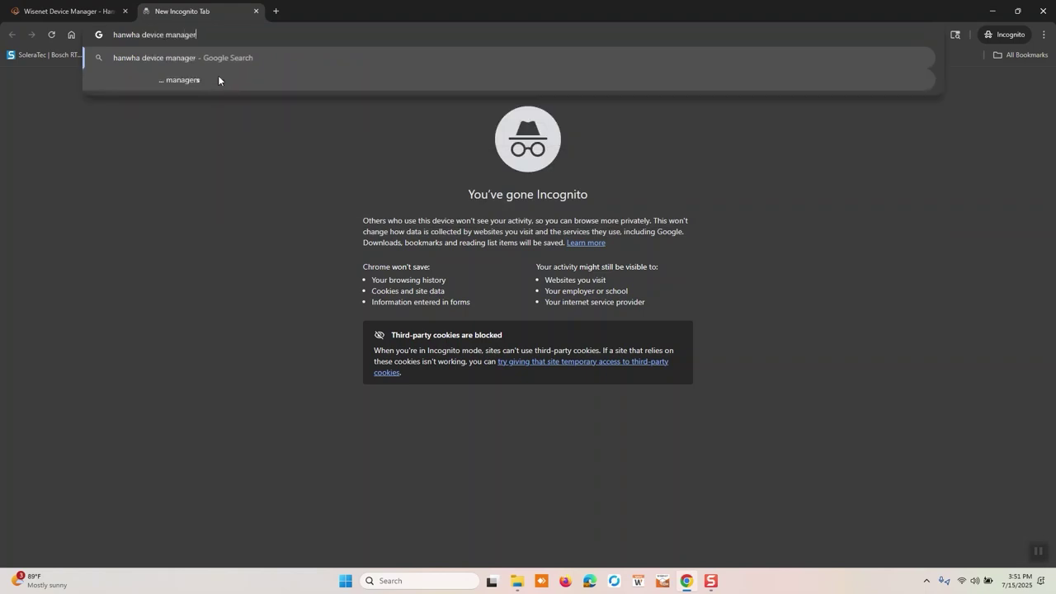
{"action": "key", "text": "Return"}
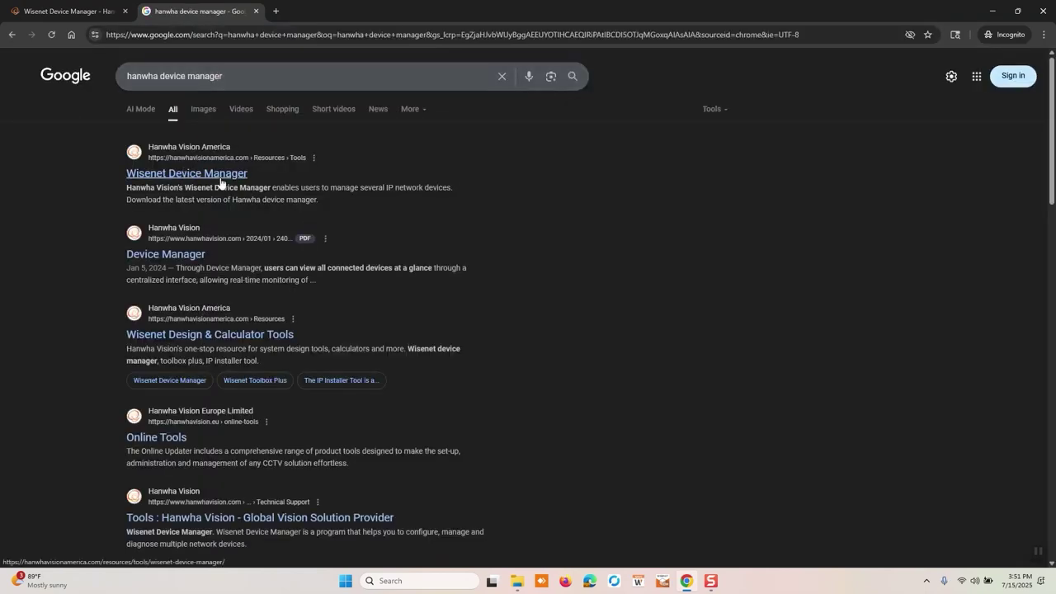
{"action": "left_click", "coordinate": [255, 13]}
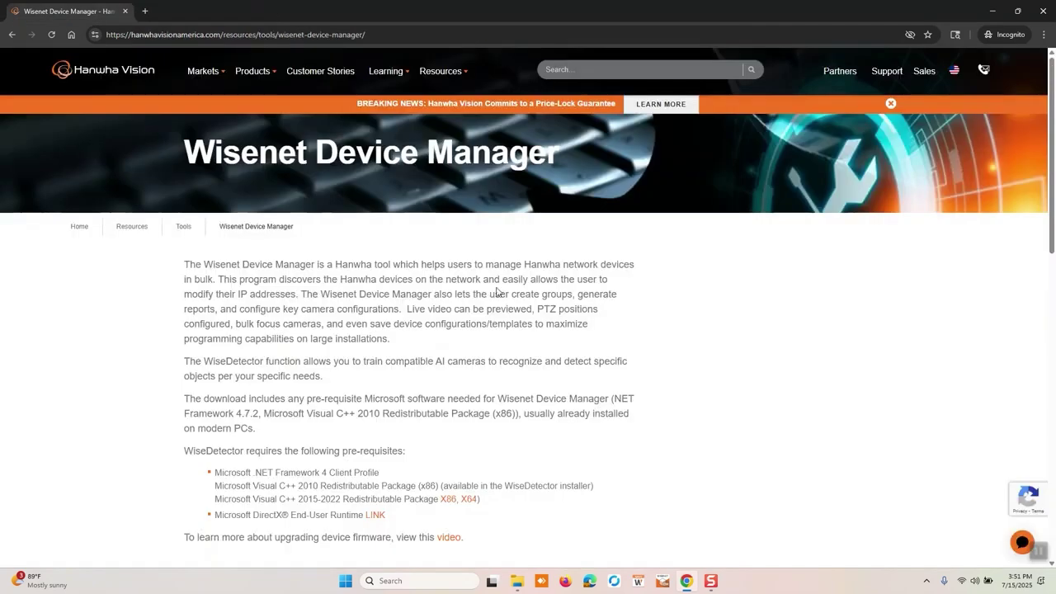
{"action": "scroll", "coordinate": [597, 407], "scroll_direction": "down", "scroll_amount": 3}
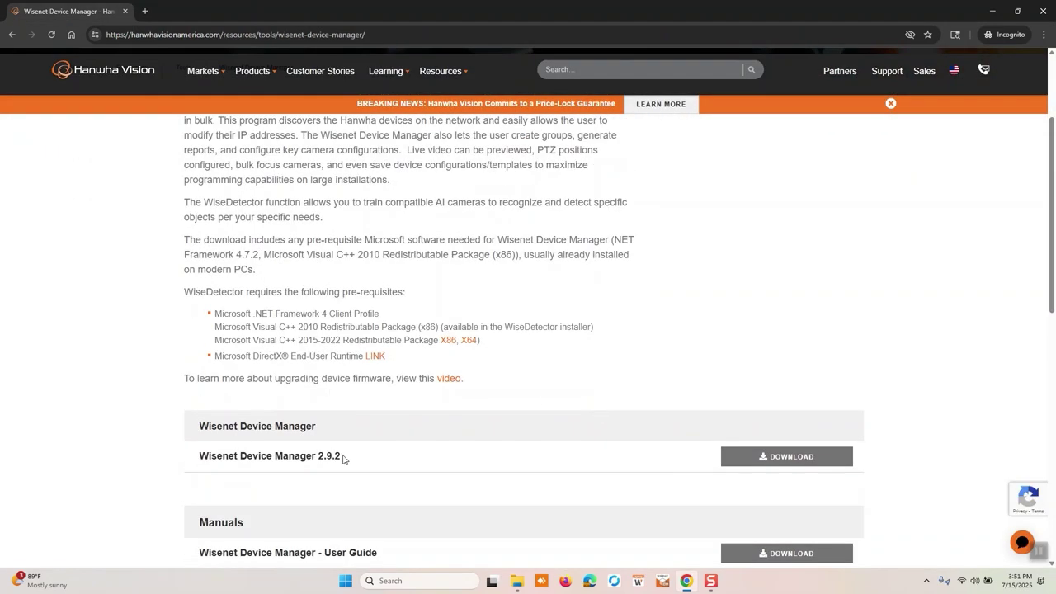
{"action": "scroll", "coordinate": [594, 483], "scroll_direction": "down", "scroll_amount": 3}
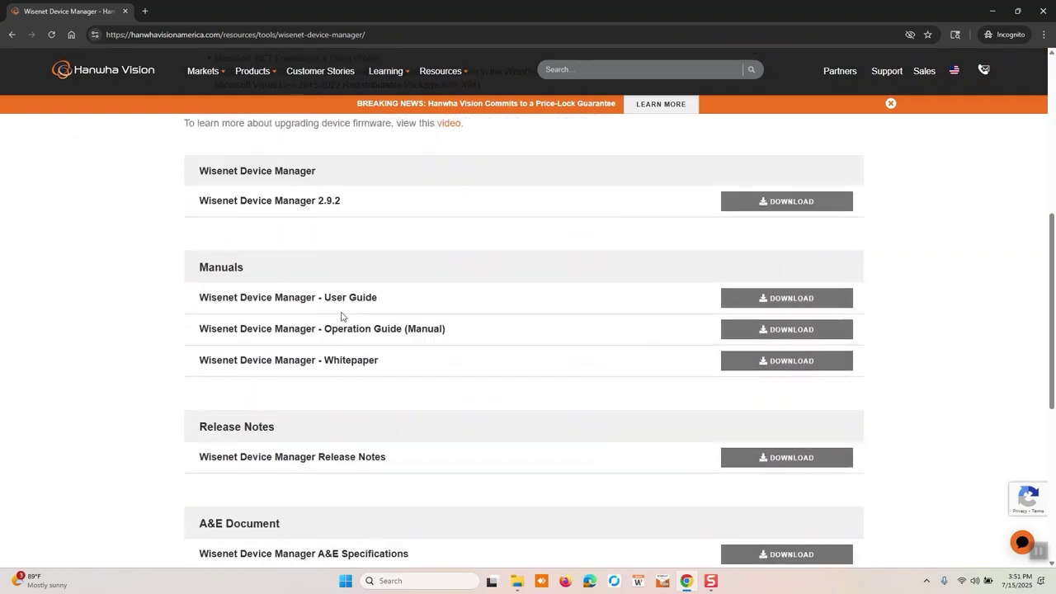
{"action": "scroll", "coordinate": [433, 435], "scroll_direction": "down", "scroll_amount": 1}
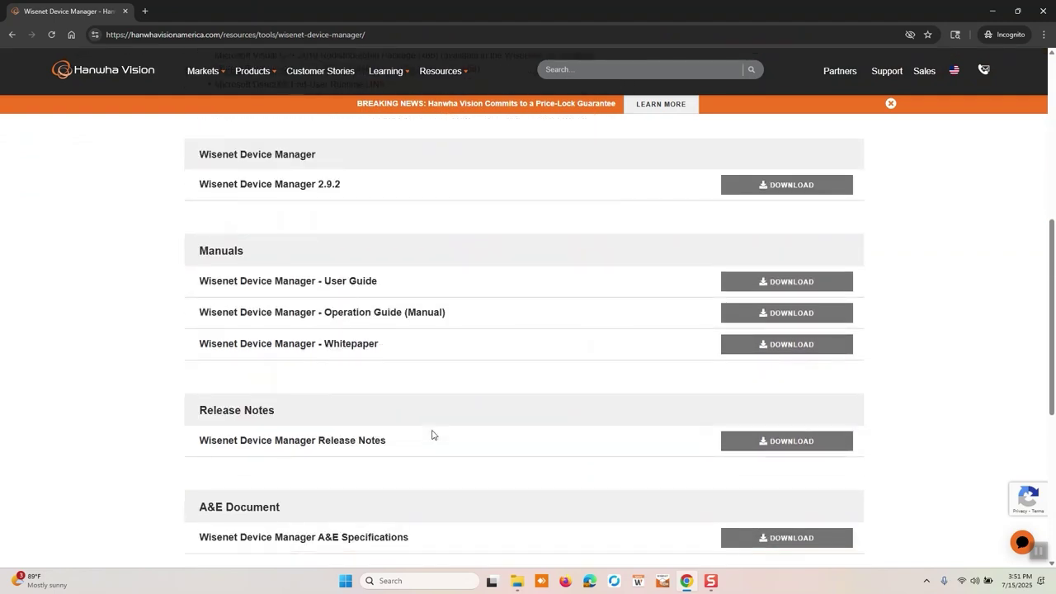
{"action": "scroll", "coordinate": [432, 435], "scroll_direction": "up", "scroll_amount": 5}
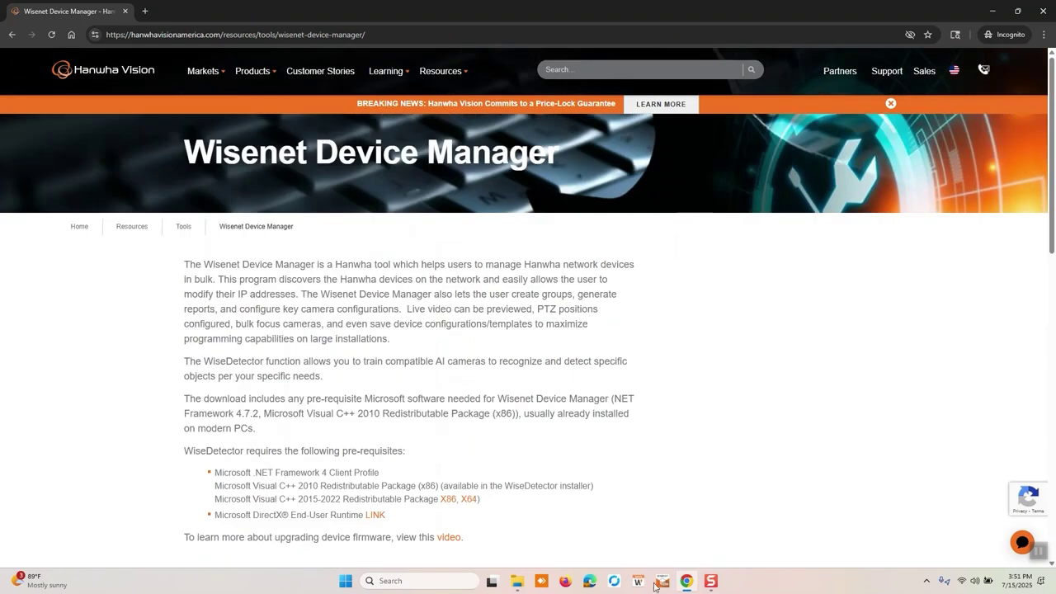
Launch Wisenet Device Manager and create the project Test123, accepting the Password Setting.
{"action": "left_click", "coordinate": [661, 581]}
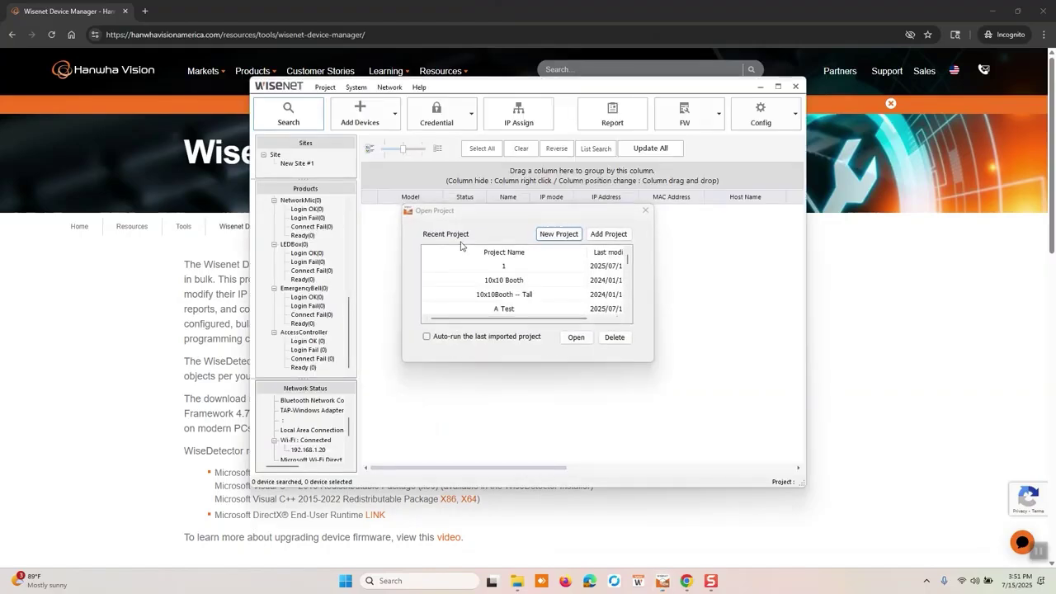
{"action": "scroll", "coordinate": [500, 279], "scroll_direction": "down", "scroll_amount": 1}
{"action": "scroll", "coordinate": [500, 279], "scroll_direction": "up", "scroll_amount": 1}
{"action": "left_click", "coordinate": [569, 235]}
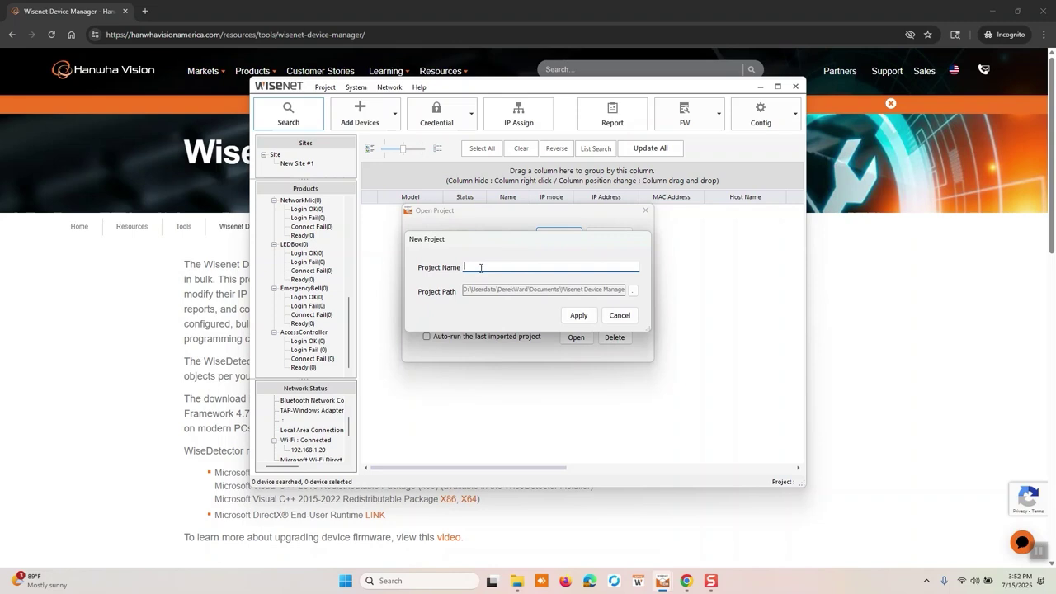
{"action": "type", "text": "Test123"}
{"action": "left_click", "coordinate": [584, 317]}
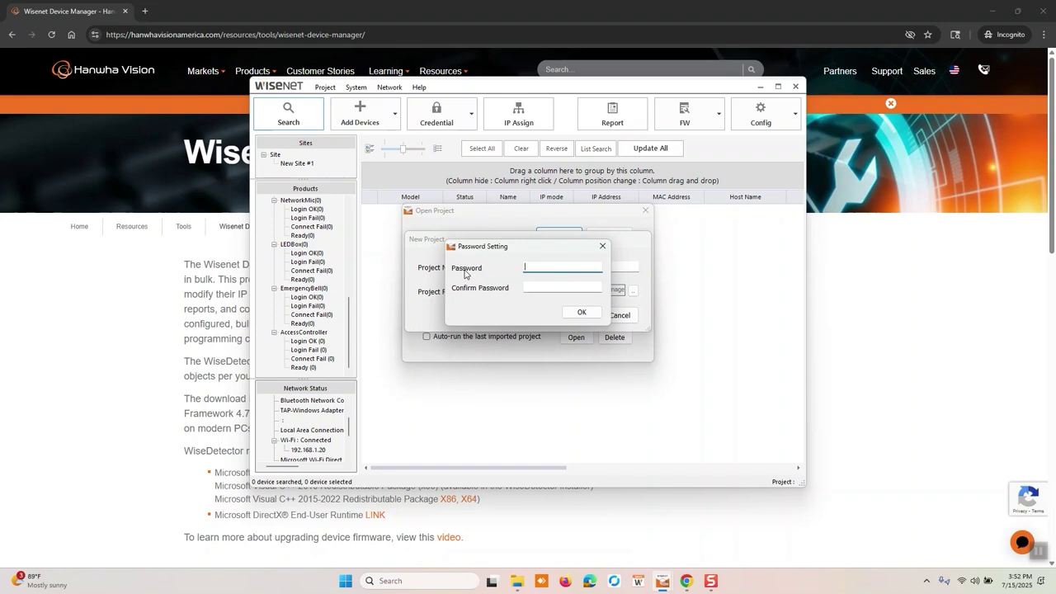
{"action": "left_click", "coordinate": [579, 314]}
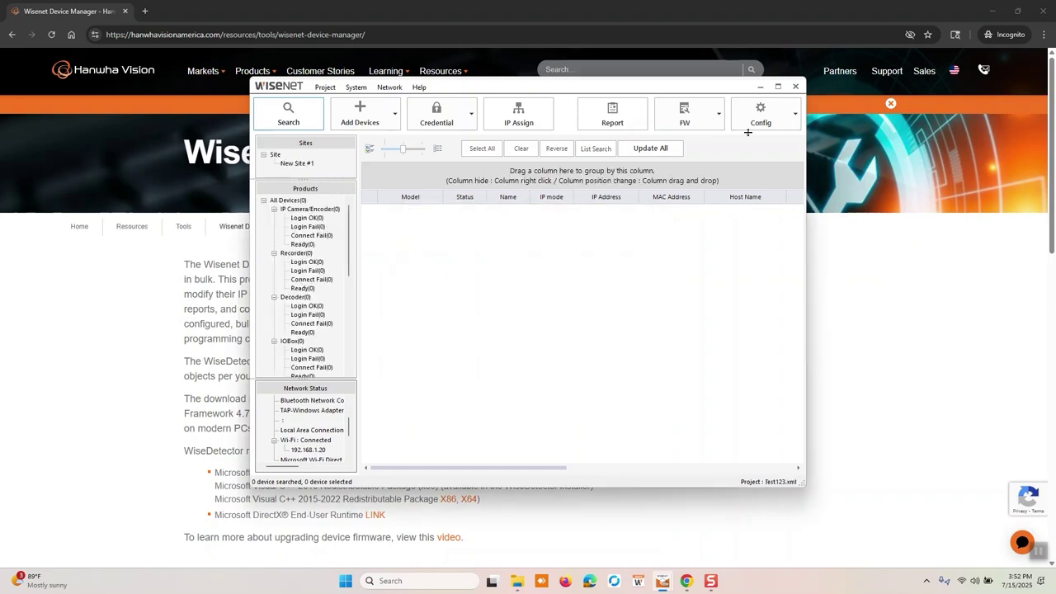
Maximize the window and enable 192.168.1.83 under Ethernet 2 in Network Status.
{"action": "left_click", "coordinate": [780, 88]}
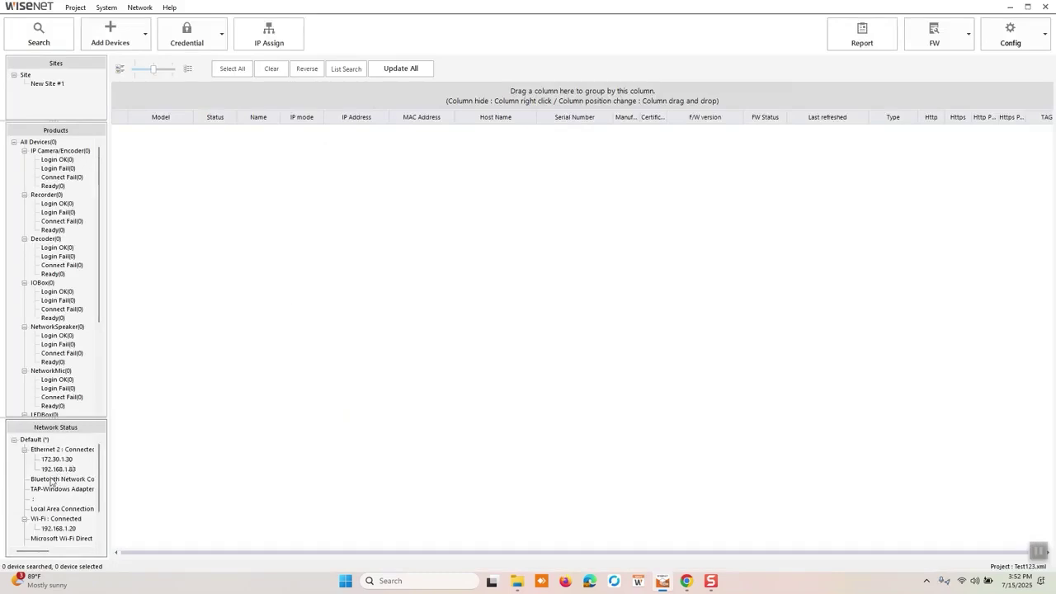
{"action": "left_click", "coordinate": [24, 519]}
{"action": "right_click", "coordinate": [57, 474]}
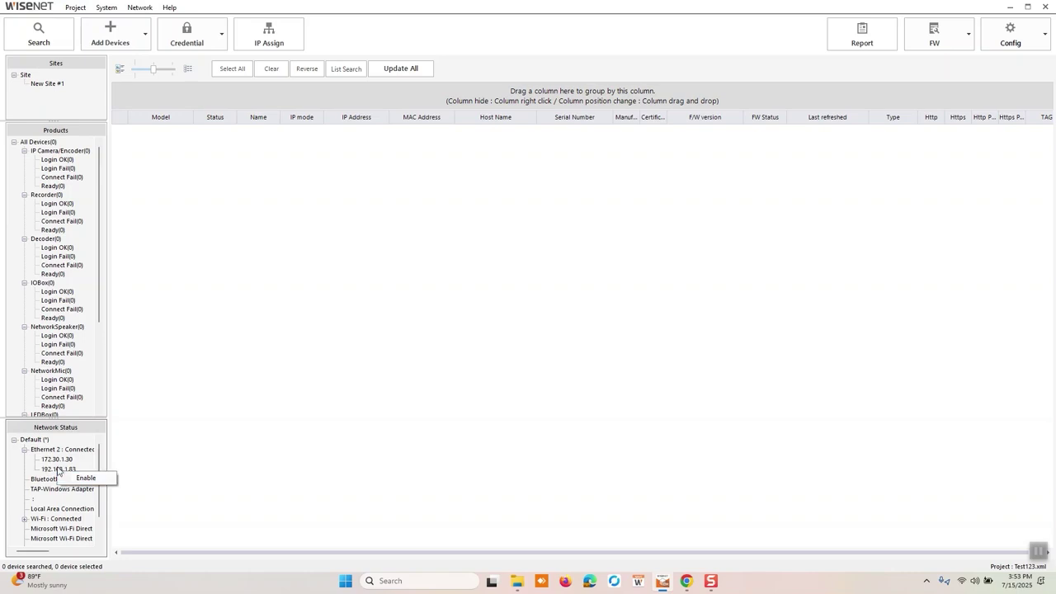
{"action": "left_click", "coordinate": [77, 479]}
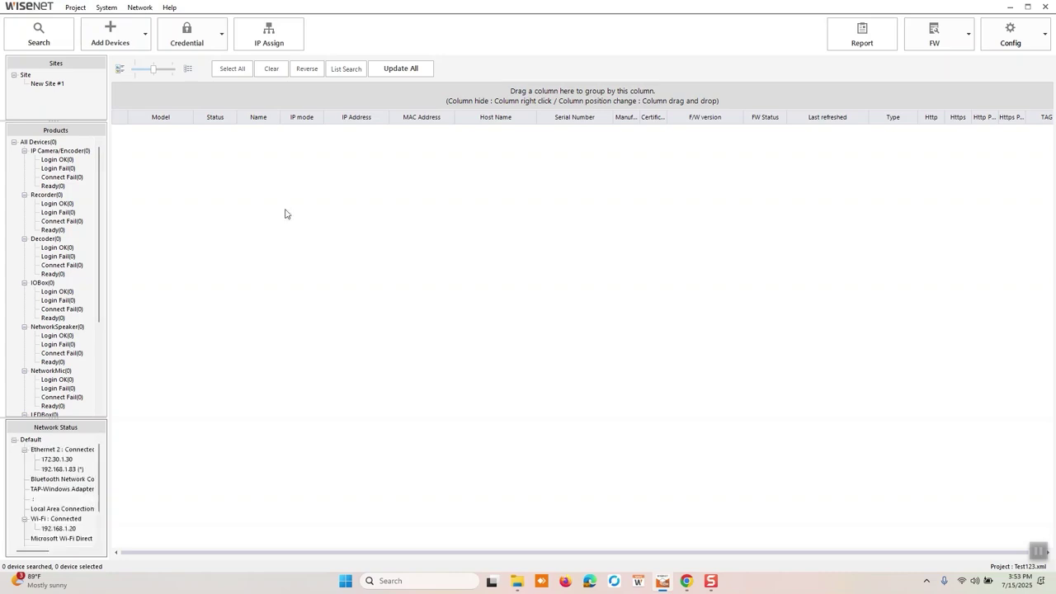
Scan the network and select all four Need PW cameras, XNV-A8084R through XNF-9013RV.
{"action": "left_click", "coordinate": [26, 35]}
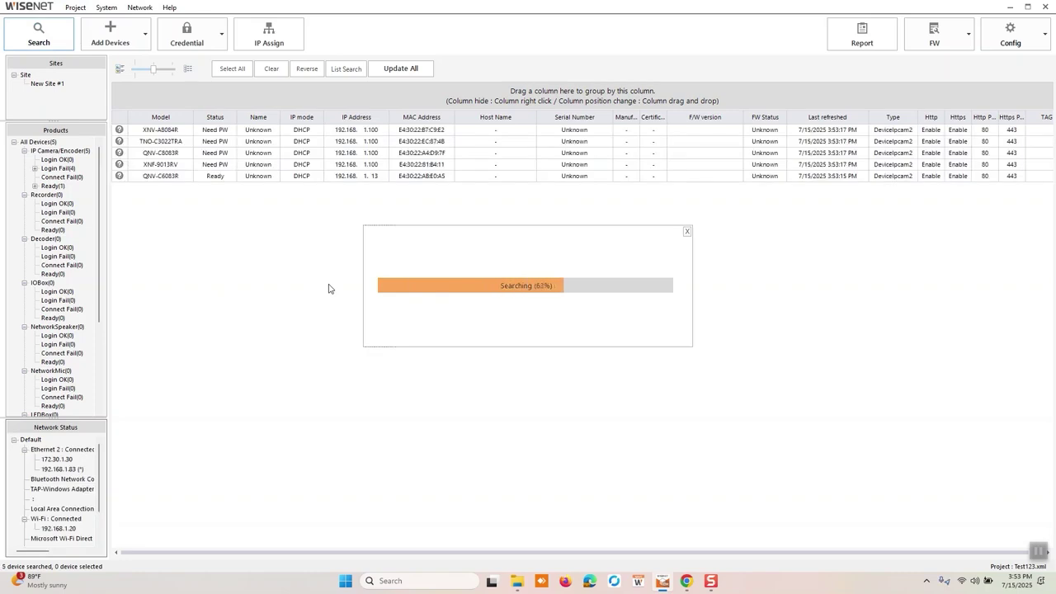
{"action": "left_click", "coordinate": [196, 181]}
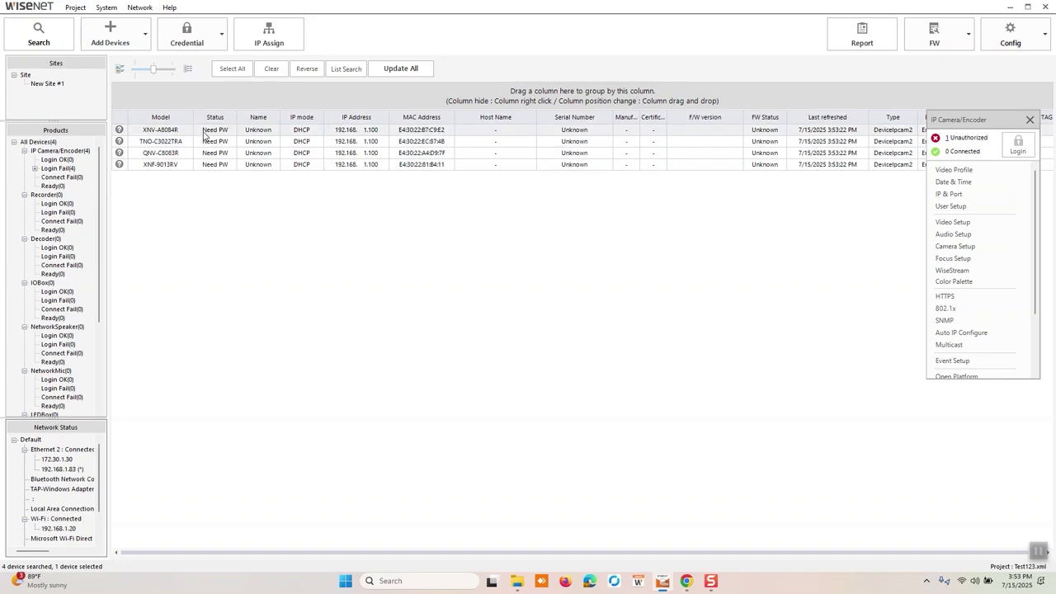
{"action": "left_click", "coordinate": [204, 133]}
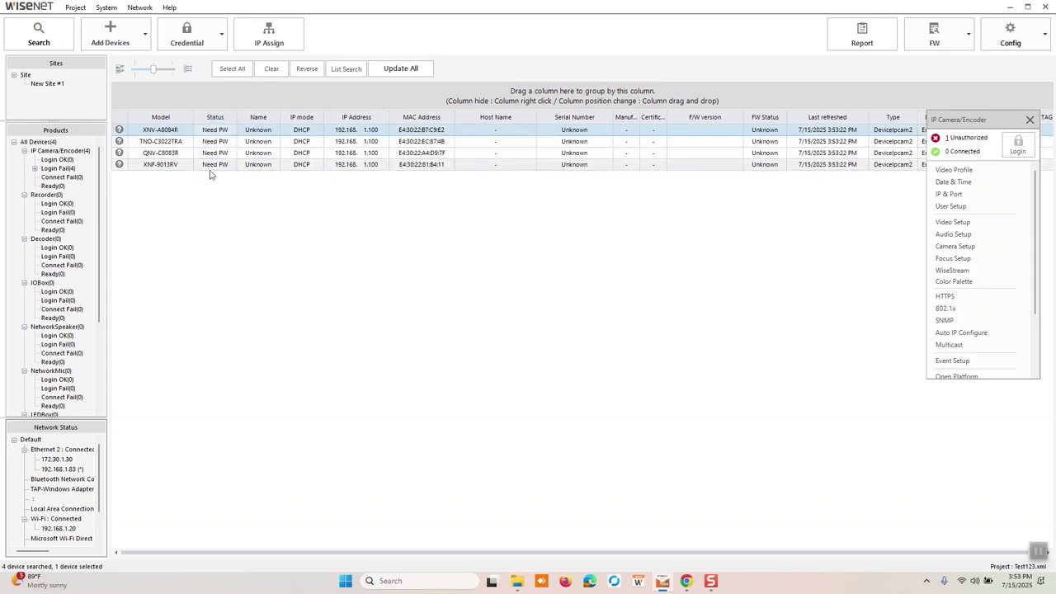
{"action": "key", "text": "ctrl+a"}
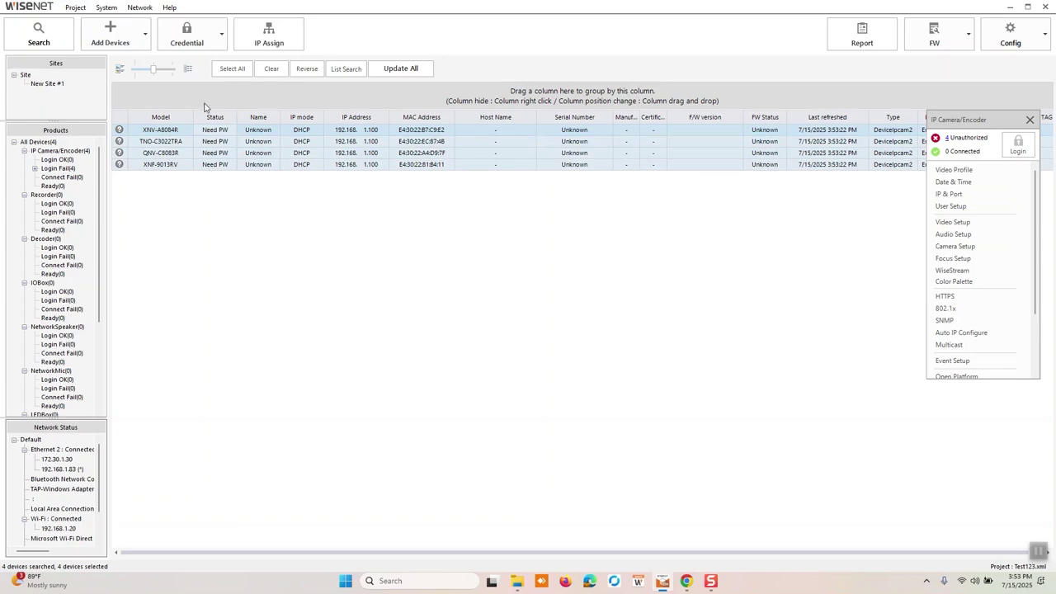
Set and confirm a new login password on all four cameras.
{"action": "left_click", "coordinate": [195, 37]}
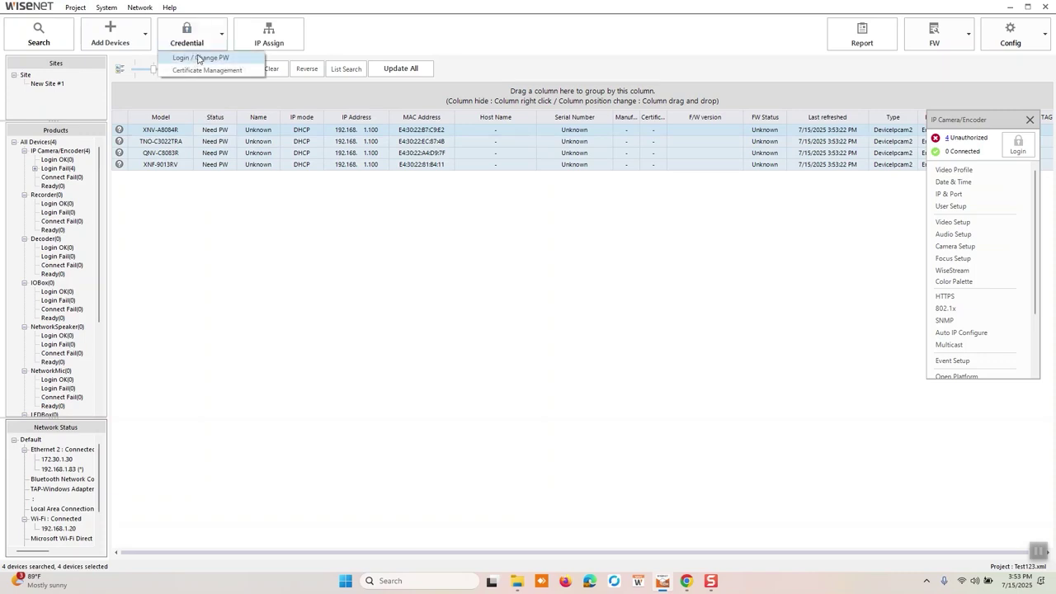
{"action": "left_click", "coordinate": [195, 58]}
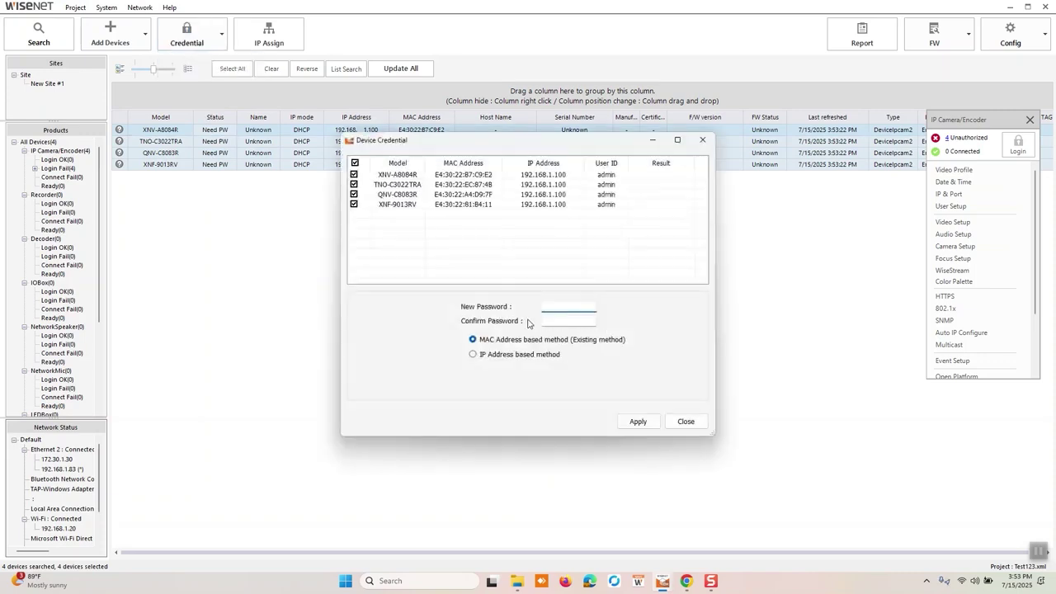
{"action": "type", "text": "********"}
{"action": "key", "text": "Tab"}
{"action": "type", "text": "**********"}
{"action": "left_click", "coordinate": [635, 421]}
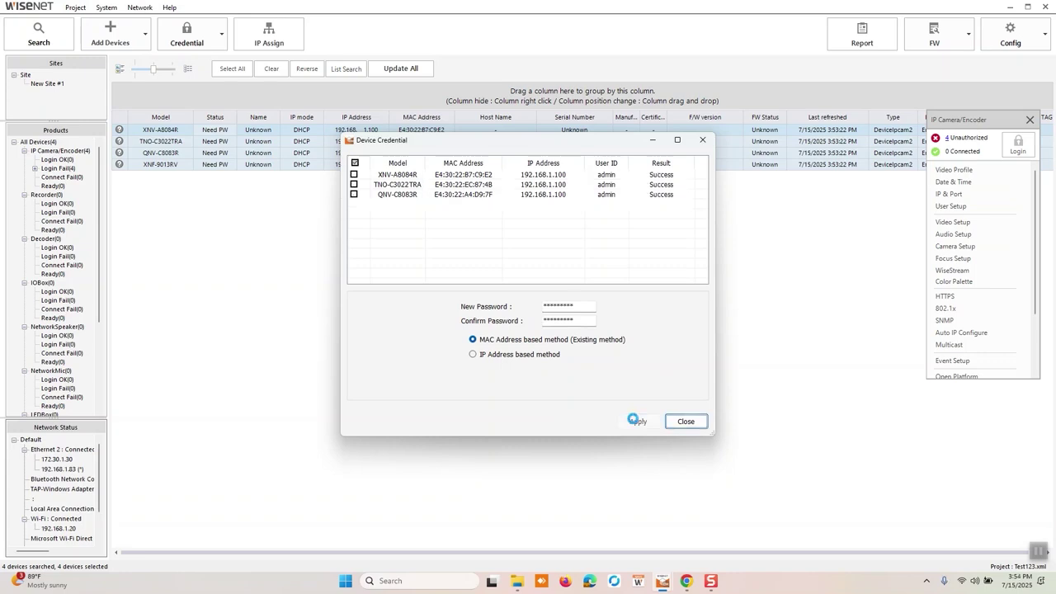
{"action": "left_click", "coordinate": [693, 425]}
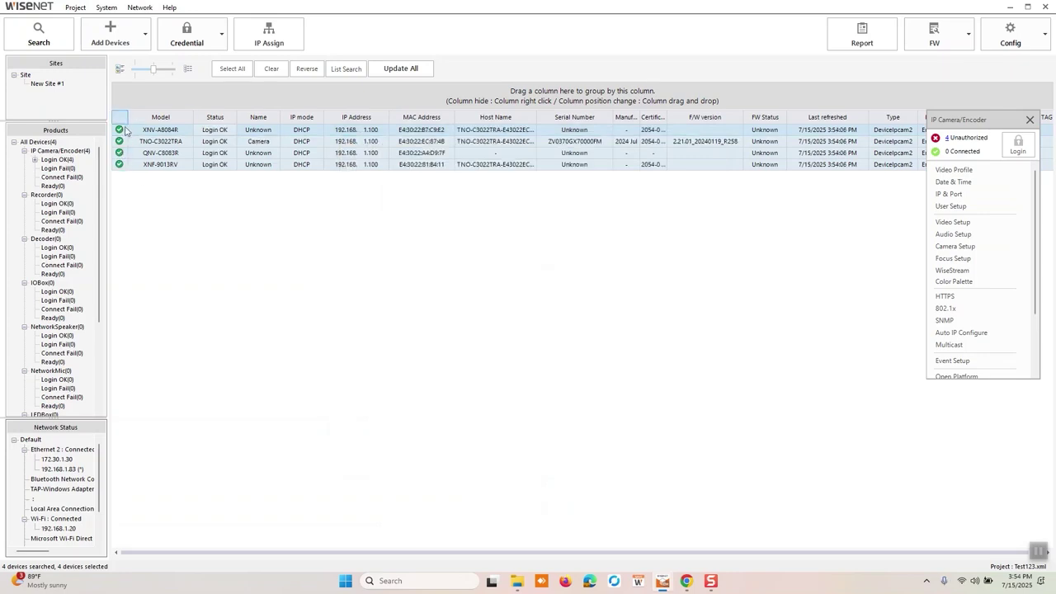
Rerun the search and select all four cameras so they show 4 Connected.
{"action": "left_click", "coordinate": [38, 36]}
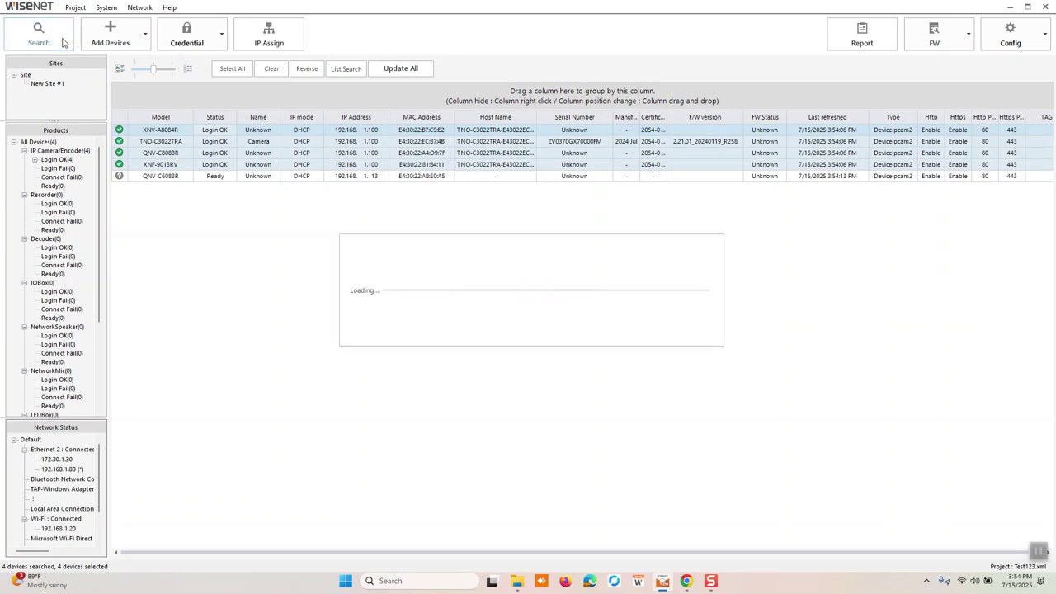
{"action": "left_click", "coordinate": [149, 177]}
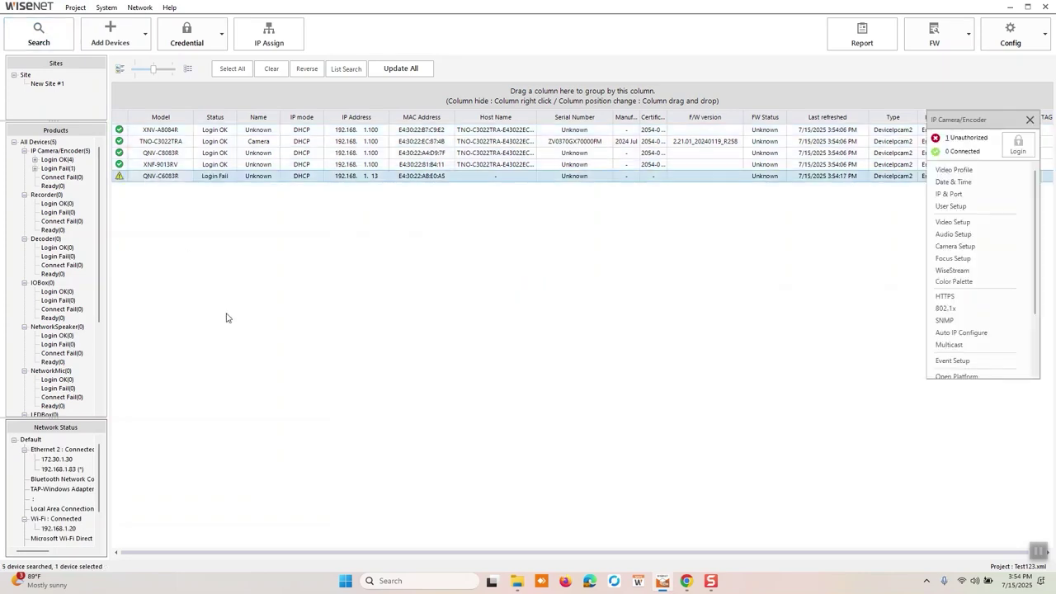
{"action": "left_click", "coordinate": [256, 165], "text": "shift"}
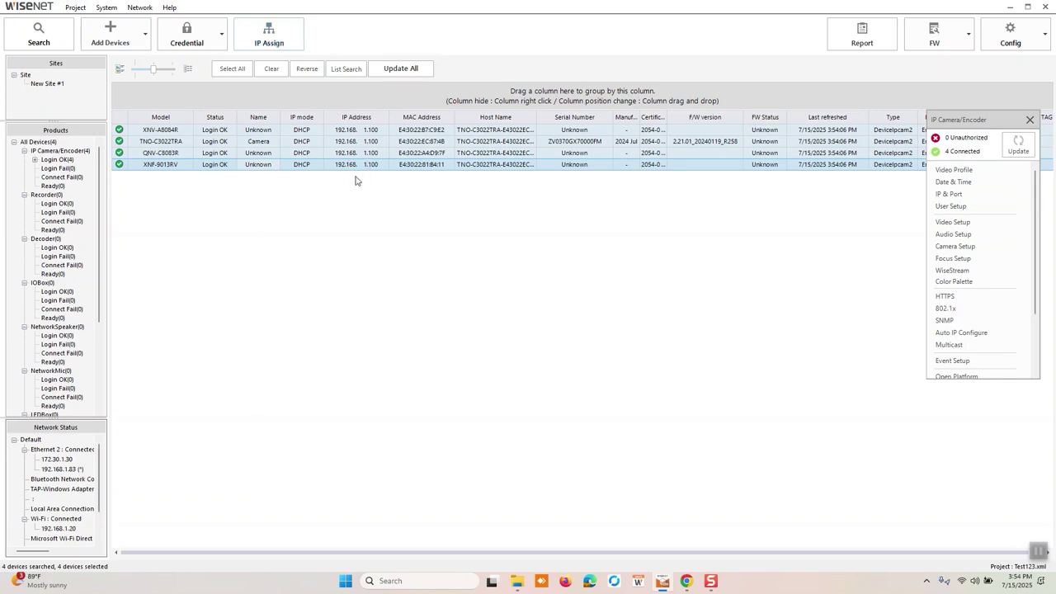
Assign static IPs starting at 192.168.1.30 with DNS 8.8.8.8 and 8.8.4.4.
{"action": "left_click", "coordinate": [277, 38]}
{"action": "left_click", "coordinate": [259, 180]}
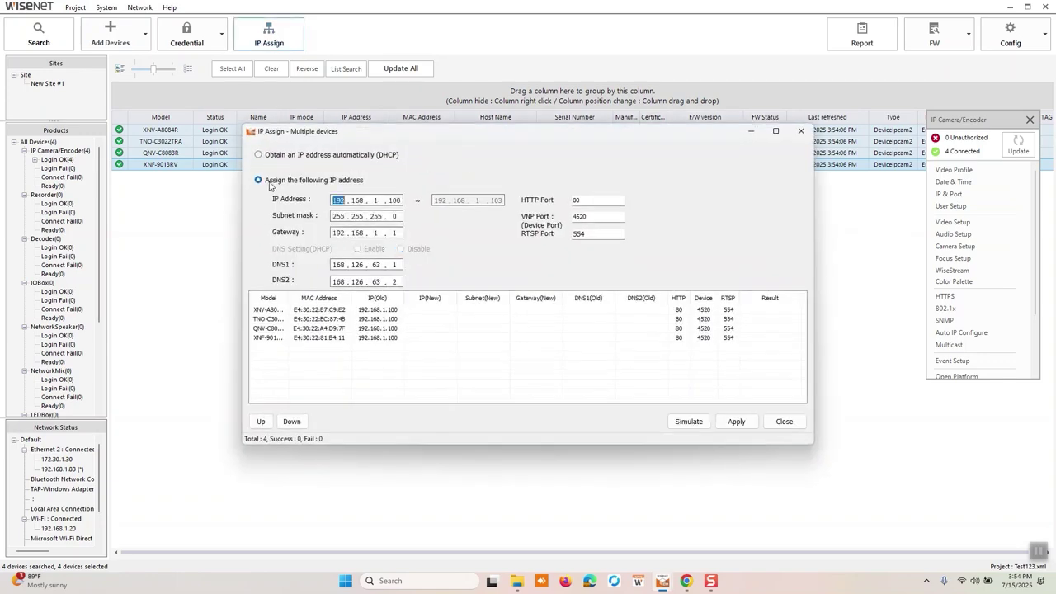
{"action": "double_click", "coordinate": [394, 201]}
{"action": "type", "text": "30"}
{"action": "double_click", "coordinate": [338, 264]}
{"action": "type", "text": "8 . 8 . 8 . 8"}
{"action": "key", "text": "Tab"}
{"action": "type", "text": "8 . 8 . 4 . 4"}
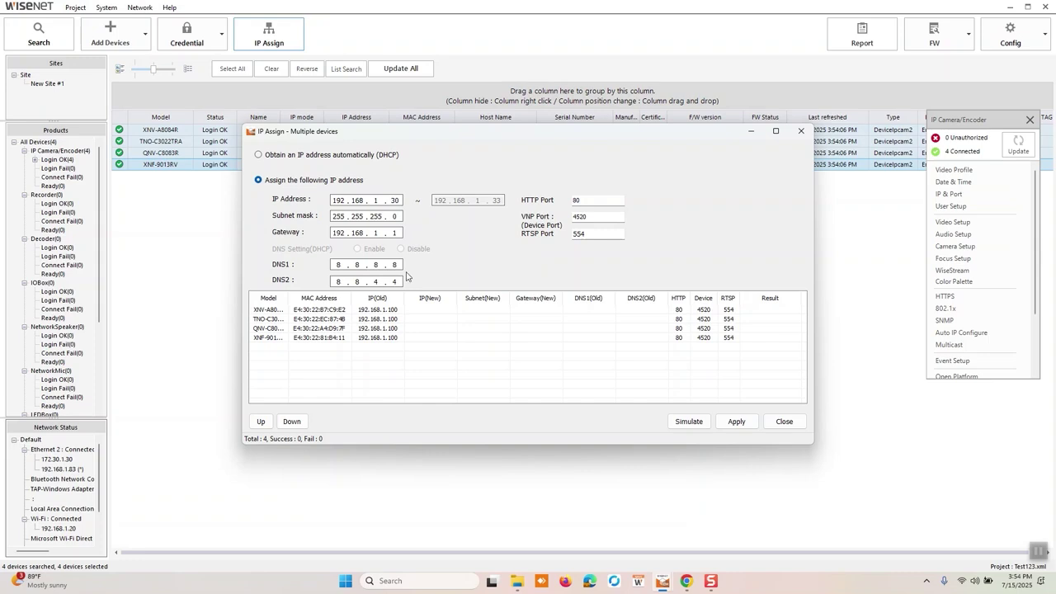
Reorder the assignment list: XNF-9013RV to the top, TNO-C3022TRA to the bottom.
{"action": "left_click", "coordinate": [274, 312]}
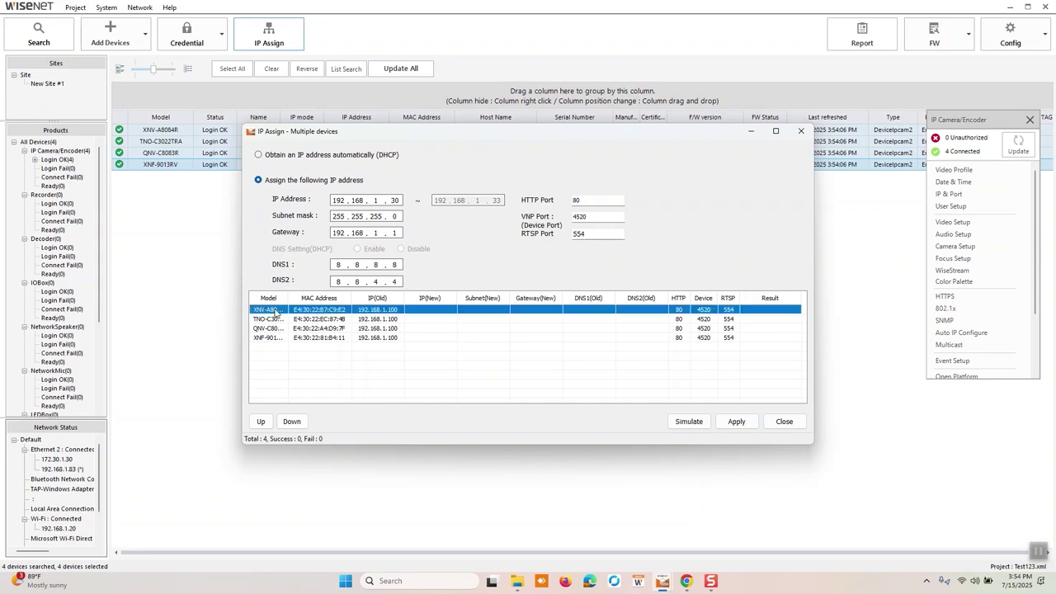
{"action": "left_click", "coordinate": [275, 321]}
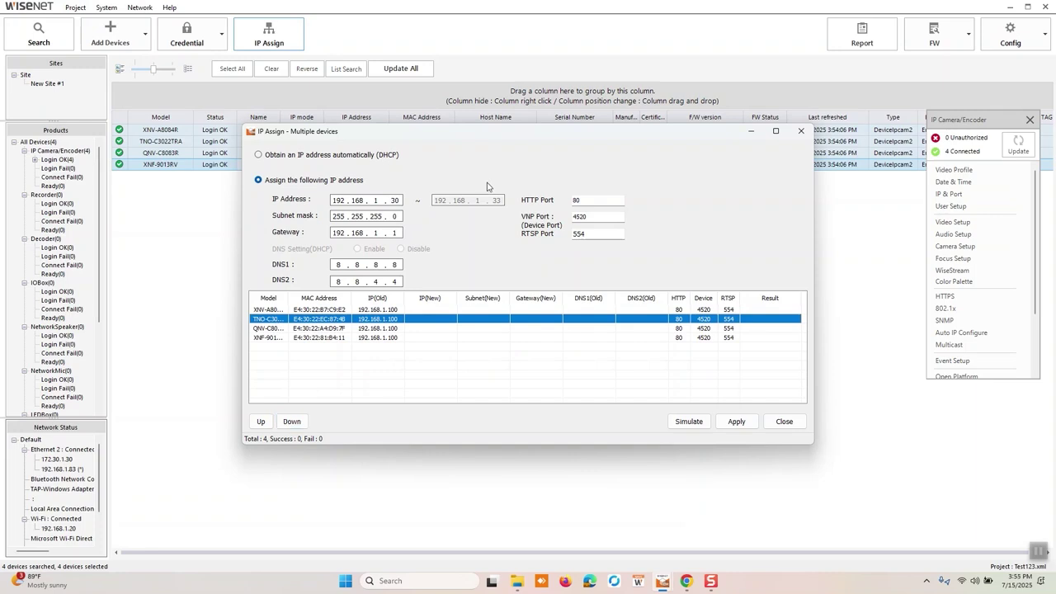
{"action": "left_click", "coordinate": [297, 421]}
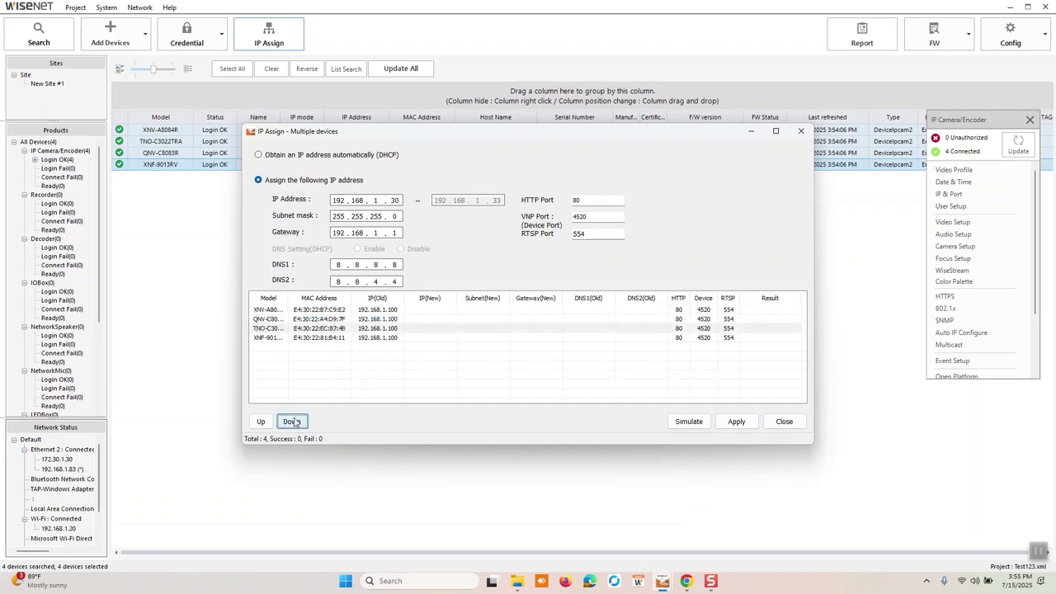
{"action": "left_click", "coordinate": [294, 422]}
{"action": "left_click", "coordinate": [270, 328]}
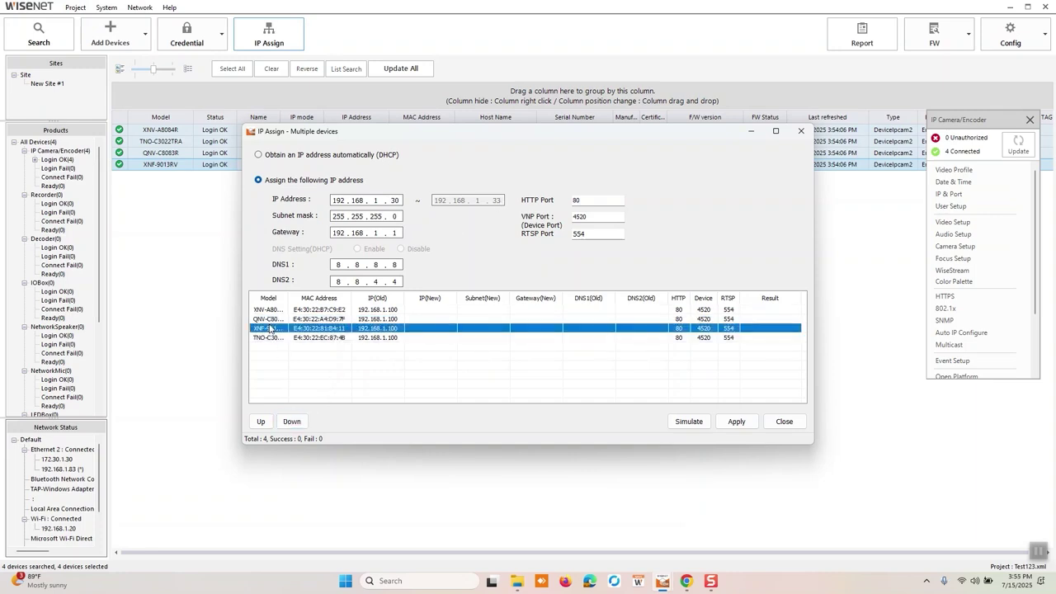
{"action": "left_click", "coordinate": [261, 422]}
{"action": "left_click", "coordinate": [260, 421]}
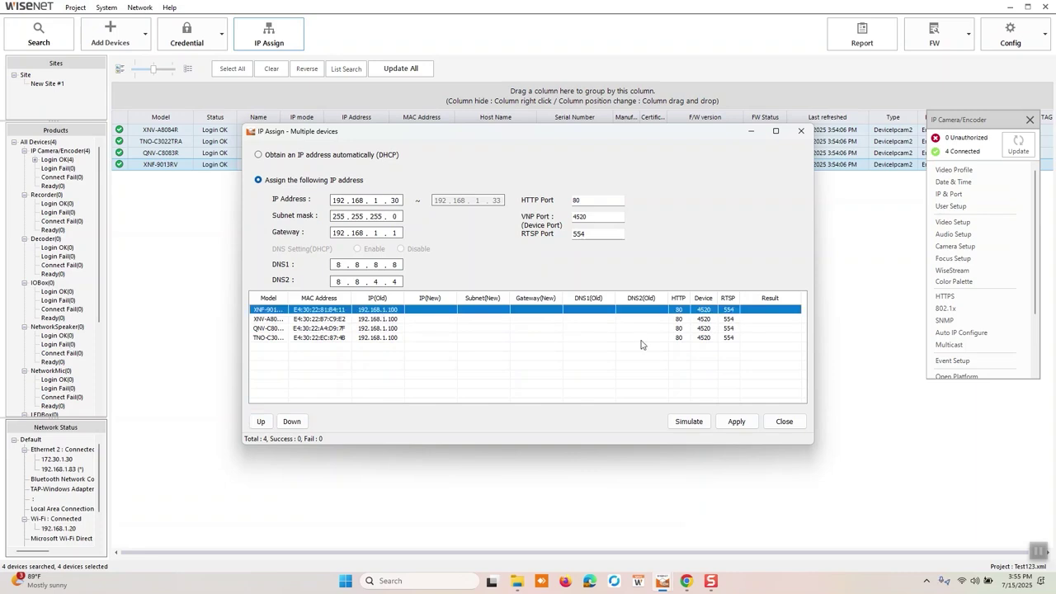
Simulate and apply the new addresses, then sort the device list by IP.
{"action": "left_click", "coordinate": [688, 423]}
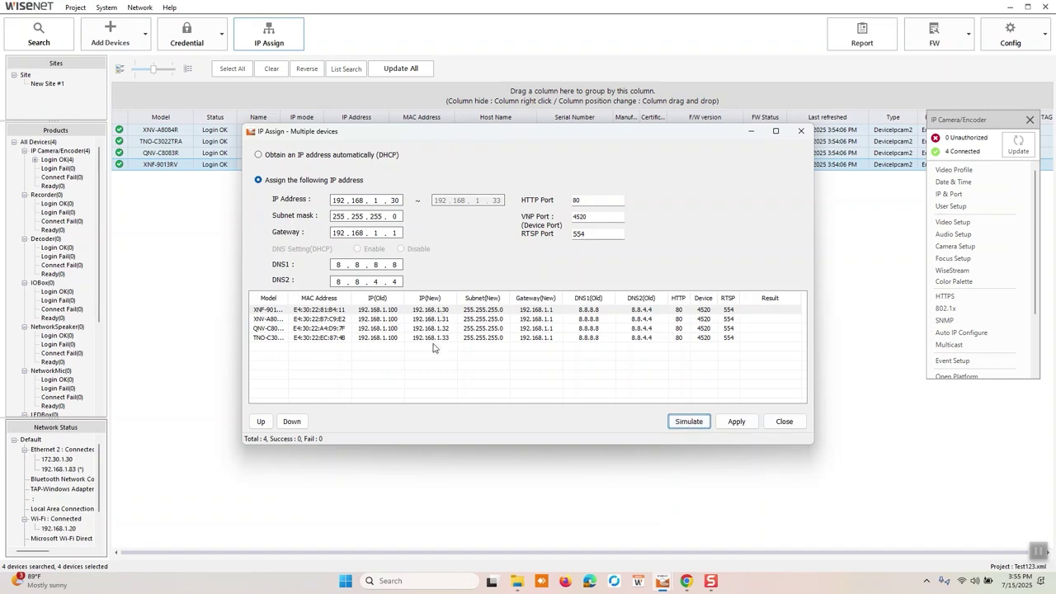
{"action": "left_click", "coordinate": [737, 422]}
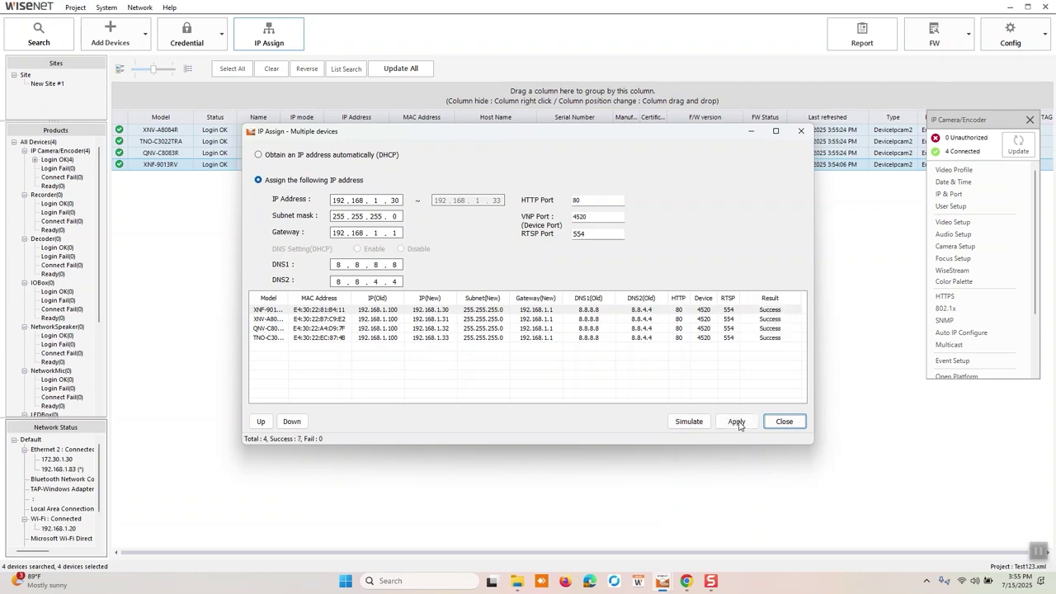
{"action": "left_click", "coordinate": [783, 422]}
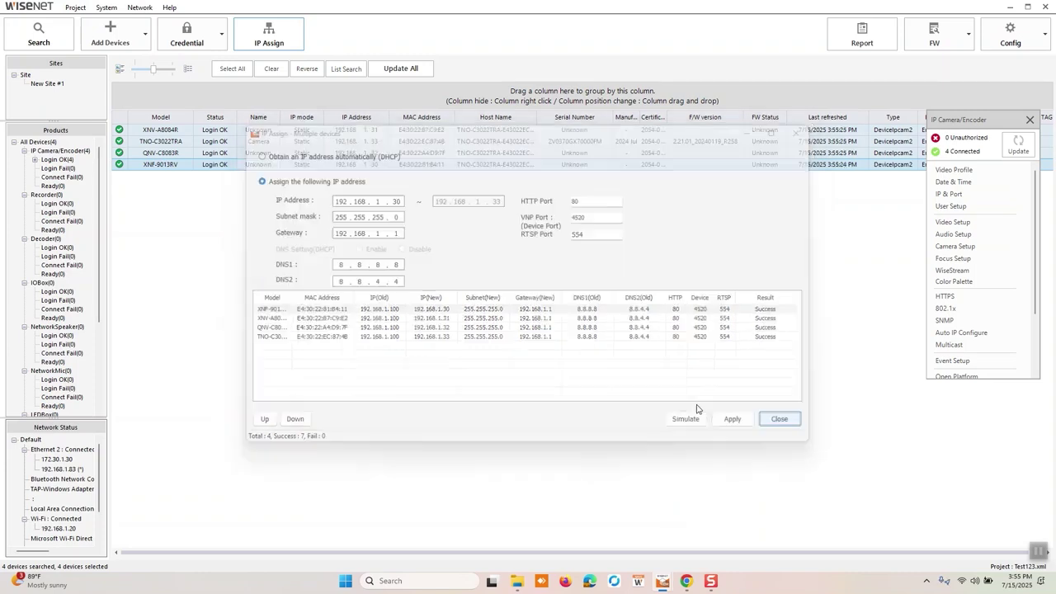
{"action": "left_click", "coordinate": [348, 118]}
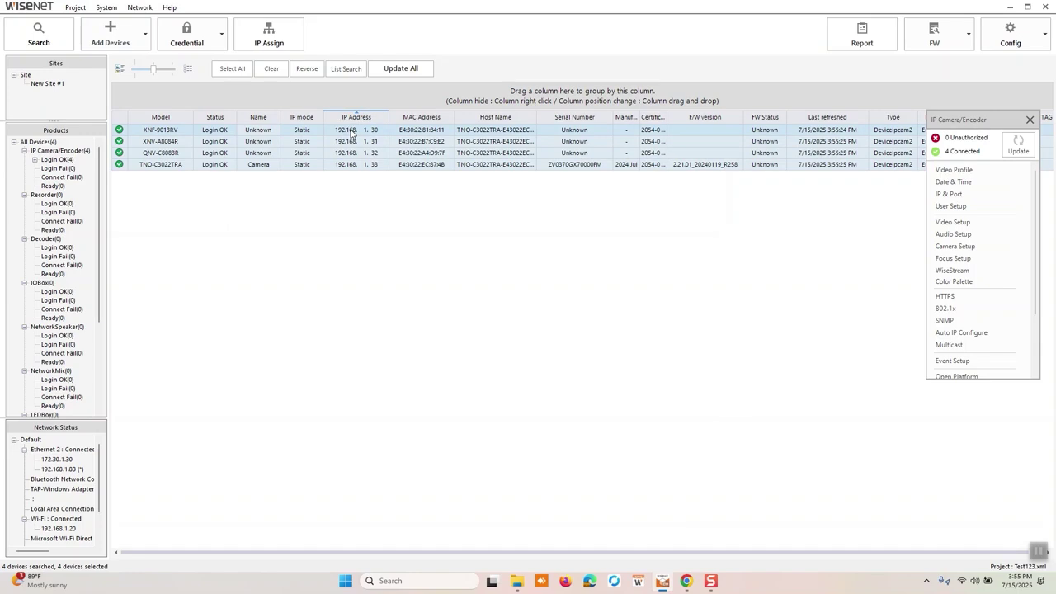
Run Date & Time 'Synchronize with PC' on the four selected cameras, getting 4 successes.
{"action": "right_click", "coordinate": [351, 132]}
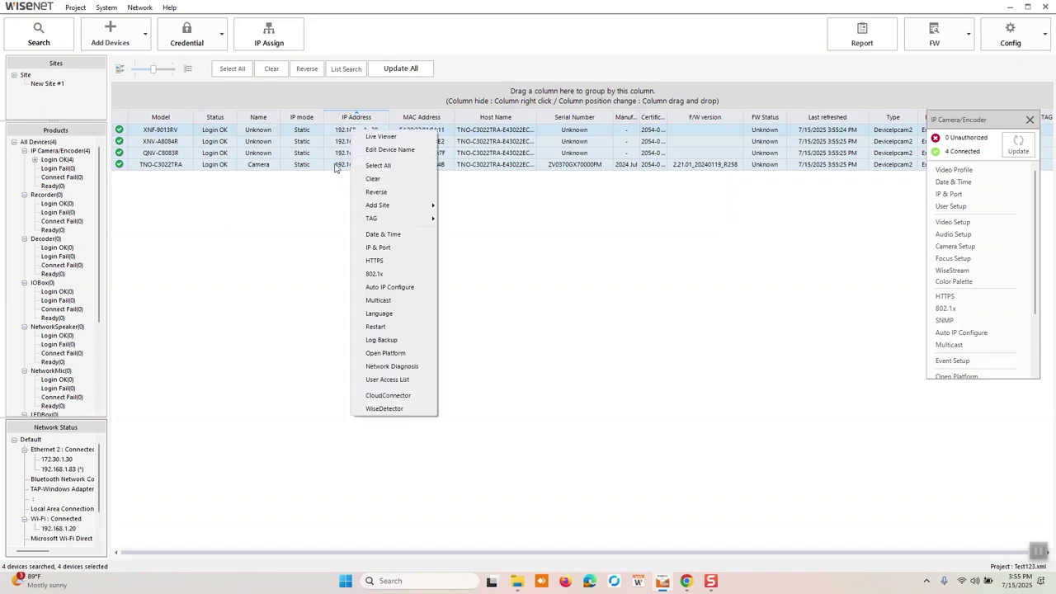
{"action": "left_click", "coordinate": [376, 236]}
{"action": "left_click", "coordinate": [414, 297]}
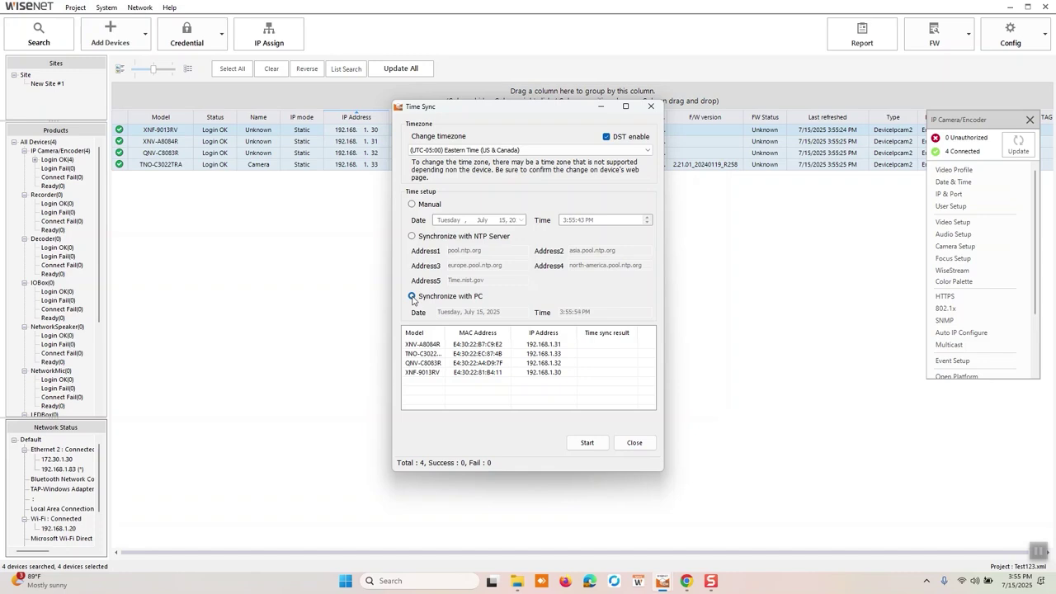
{"action": "left_click", "coordinate": [412, 297]}
{"action": "left_click", "coordinate": [587, 443]}
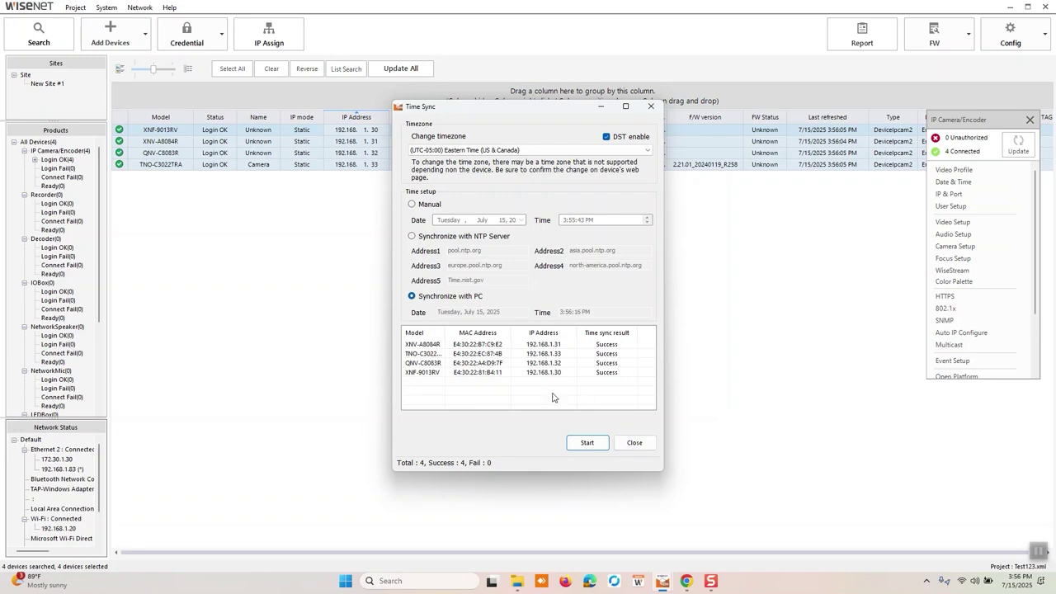
{"action": "left_click", "coordinate": [634, 443]}
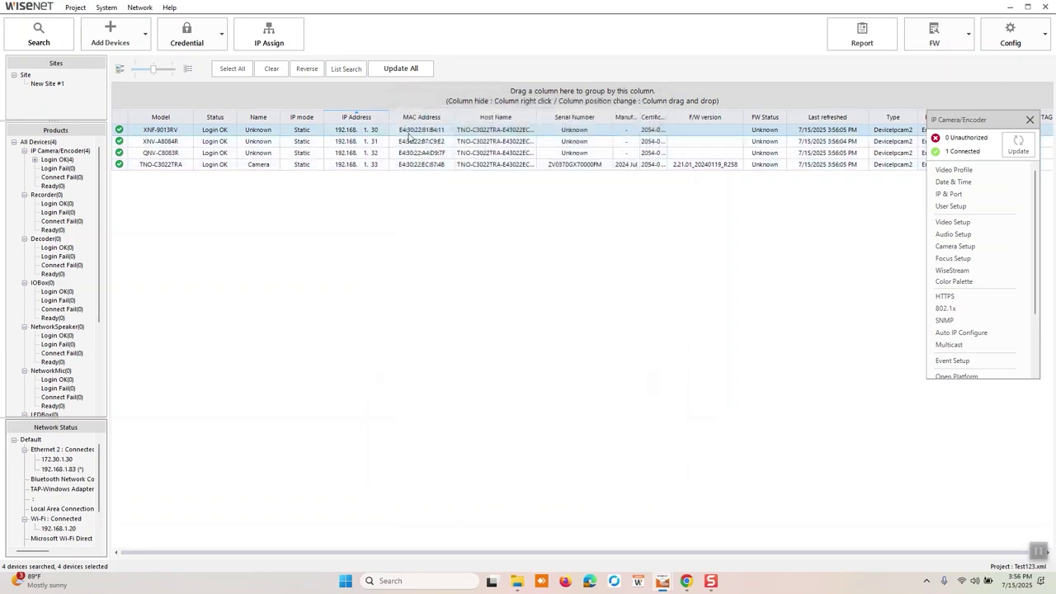
{"action": "left_click", "coordinate": [409, 136]}
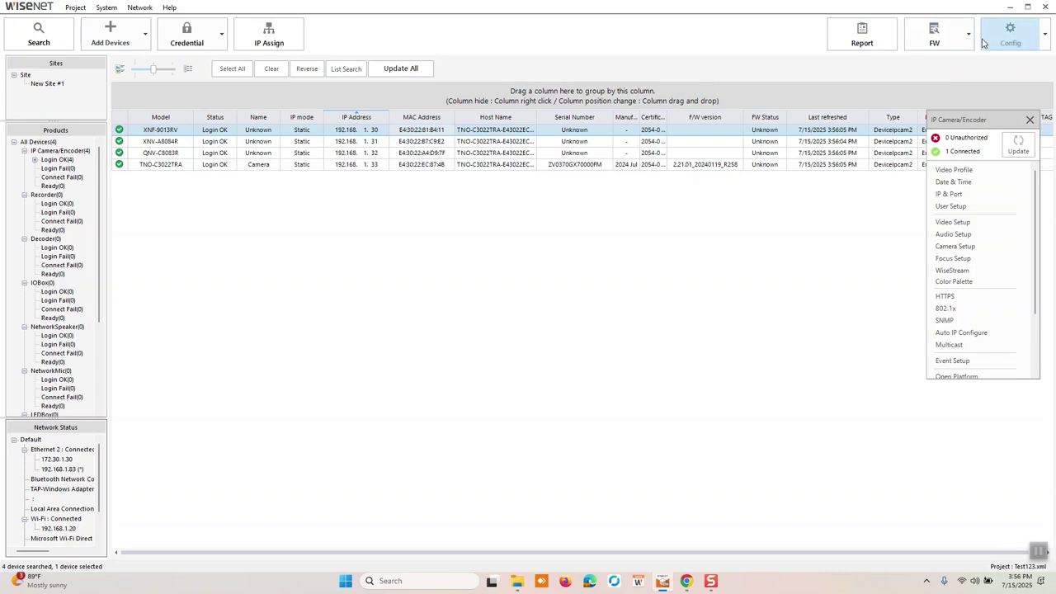
{"action": "left_click", "coordinate": [556, 165], "text": "shift"}
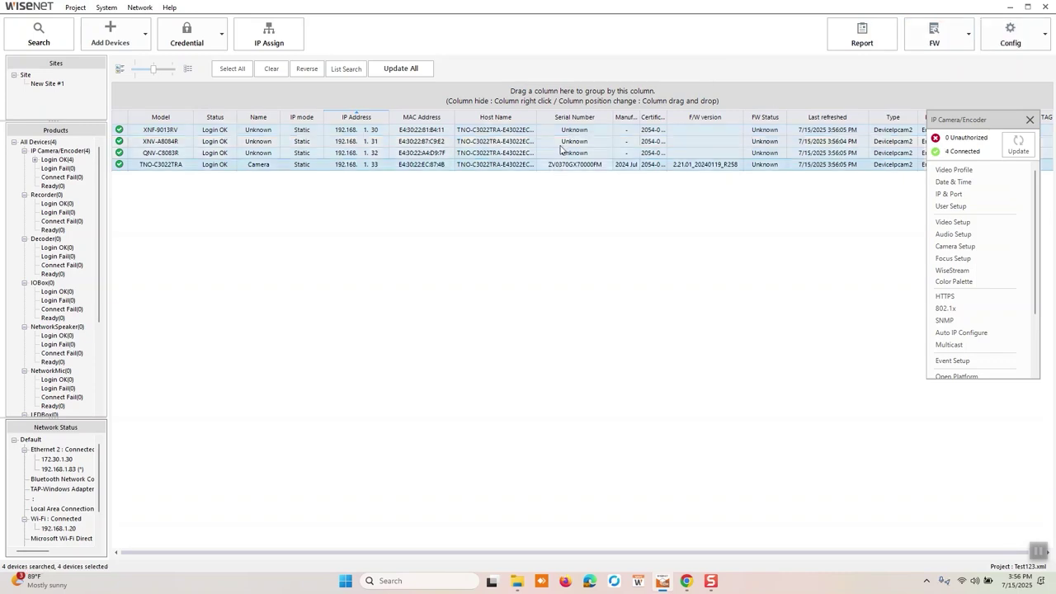
{"action": "right_click", "coordinate": [560, 149]}
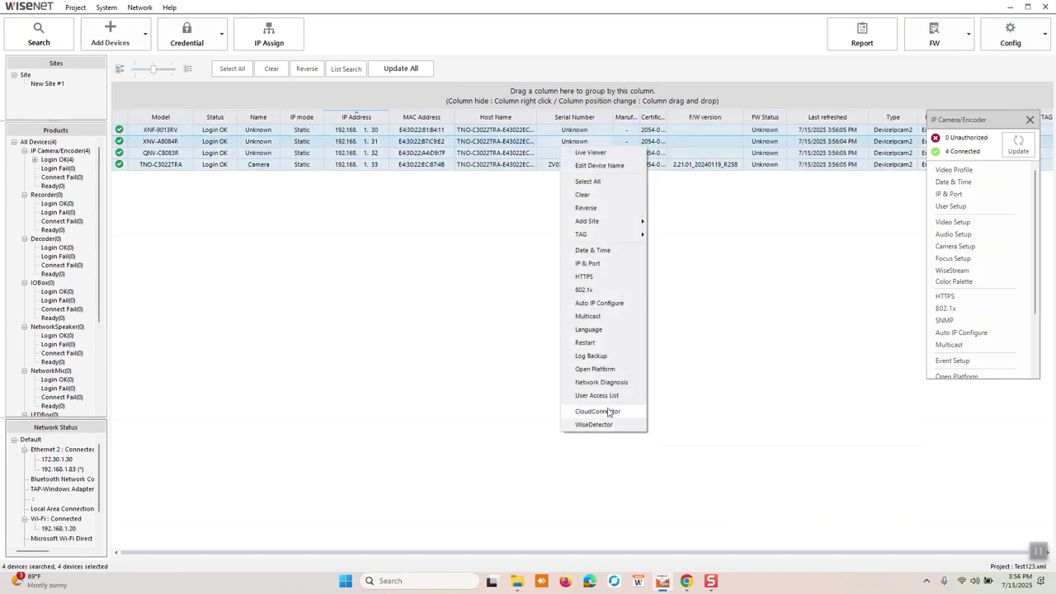
{"action": "left_click", "coordinate": [609, 411]}
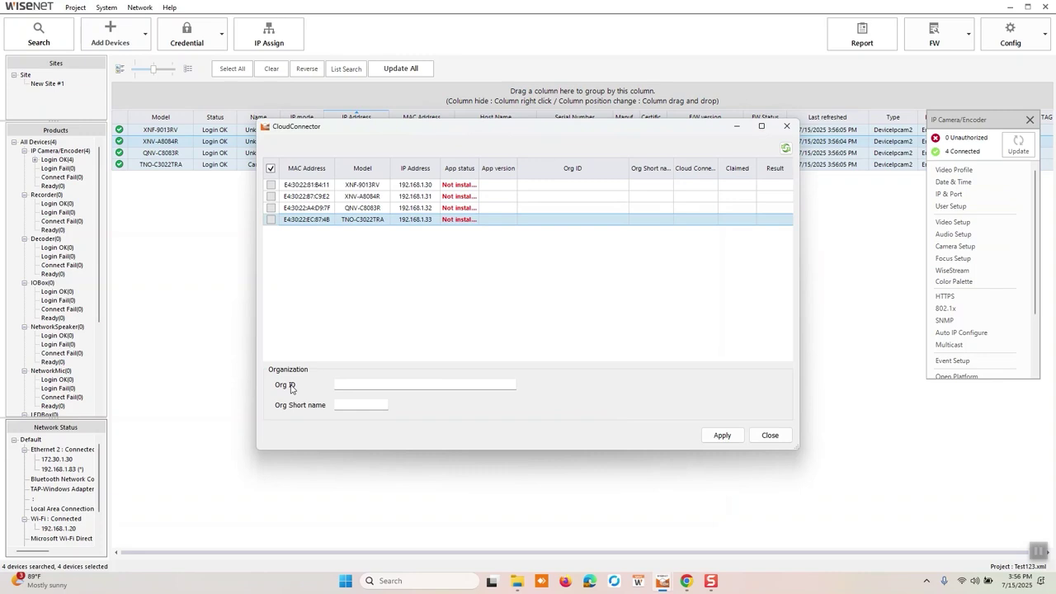
{"action": "left_click", "coordinate": [774, 436]}
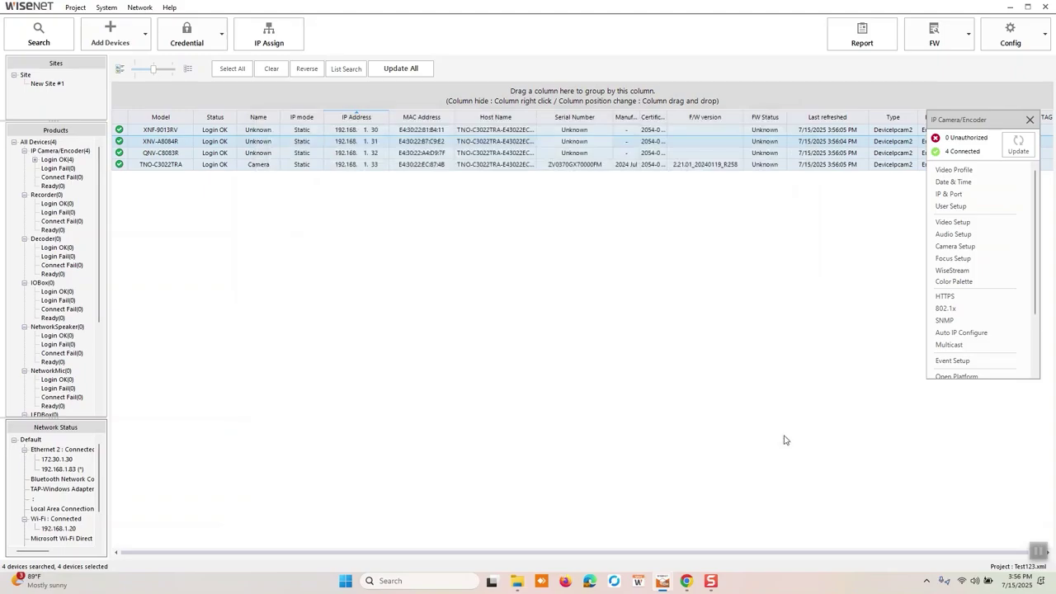